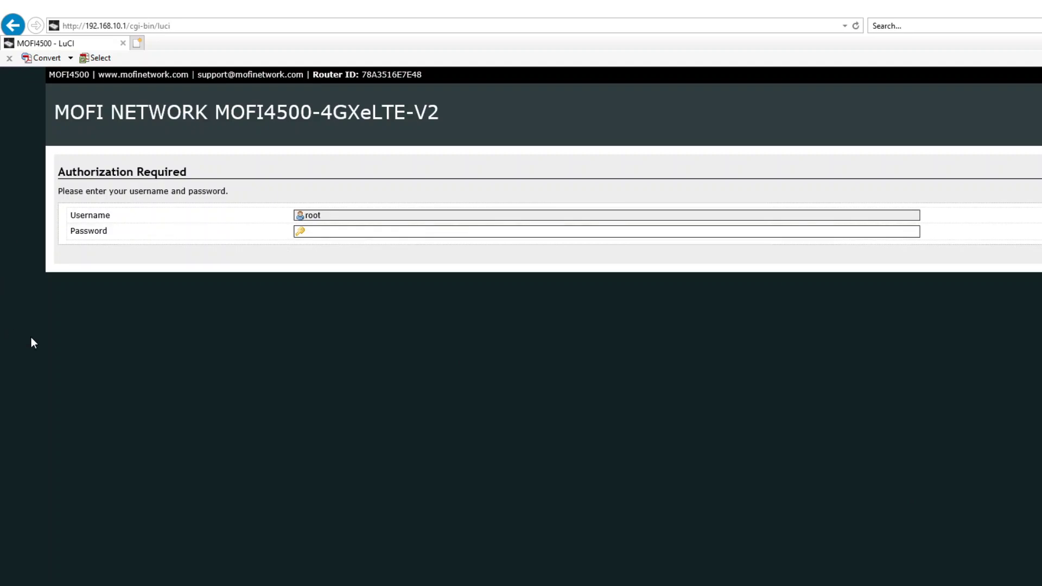
- Enter the admin password in the Password field and log in to the router admin
left_click(332, 234)
left_click(175, 26)
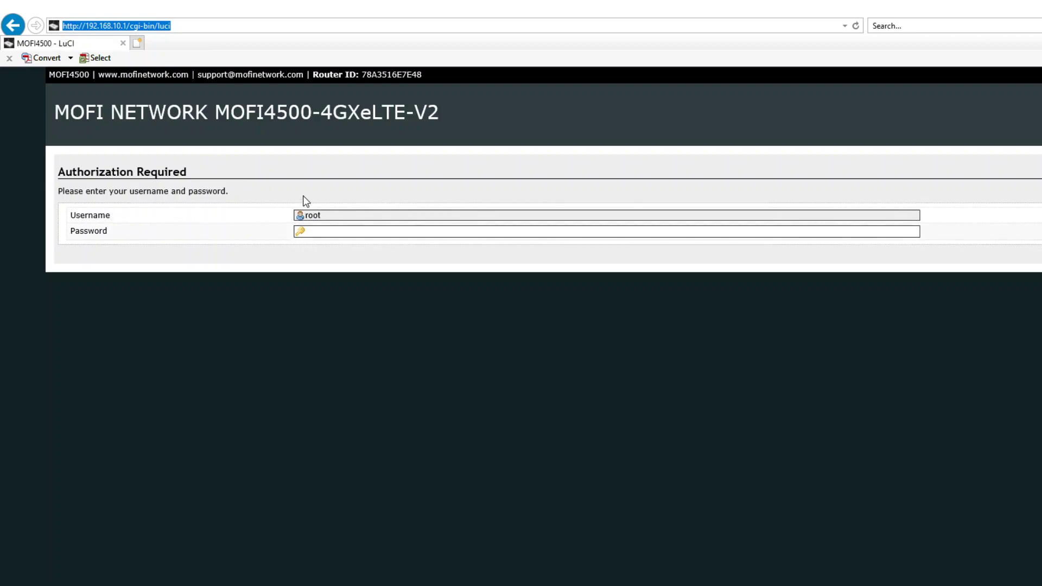
left_click(340, 215)
left_click(346, 233)
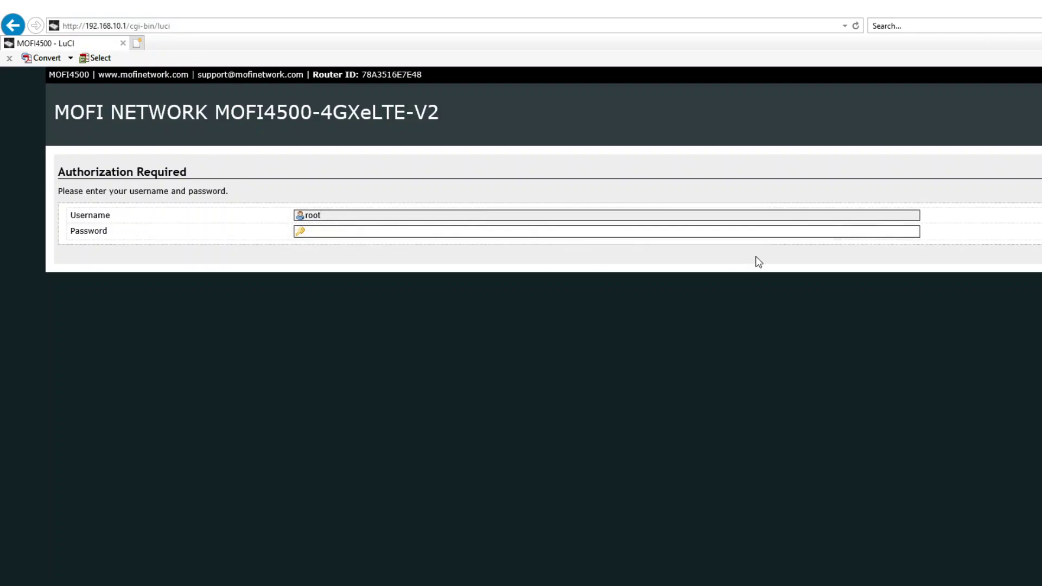
type("password")
key("Return")
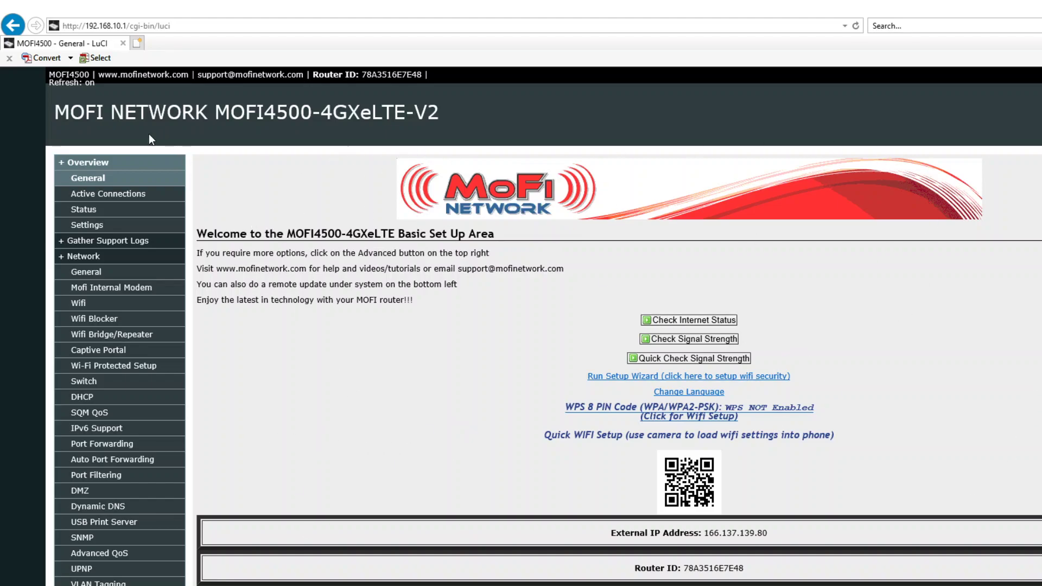
- Go through Bandwidth & Filters and Internet Usage to reach the Bandwidth Monitoring page
scroll(151, 234, "down", 2)
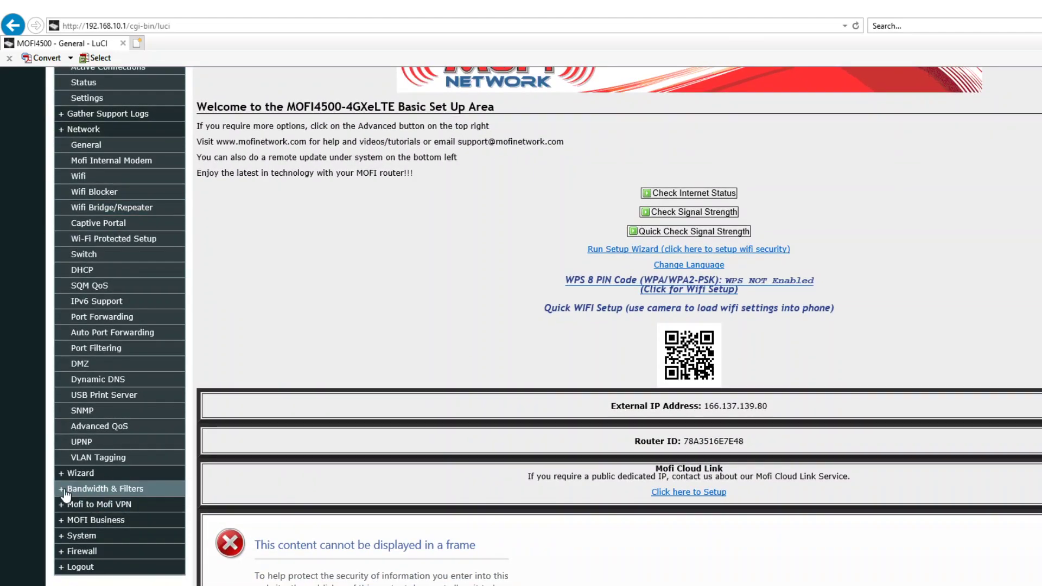
left_click(70, 490)
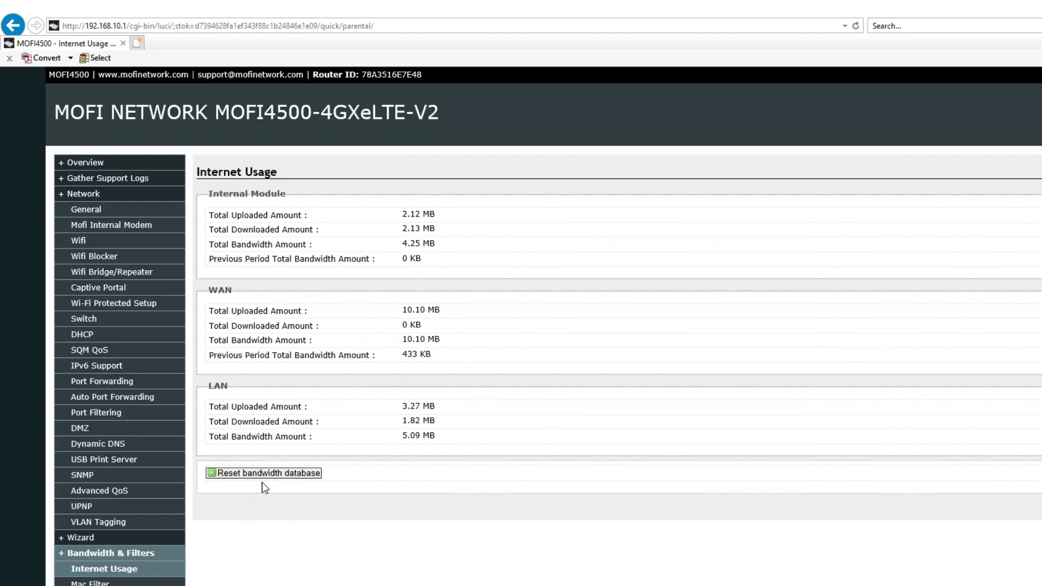
scroll(238, 585, "down", 3)
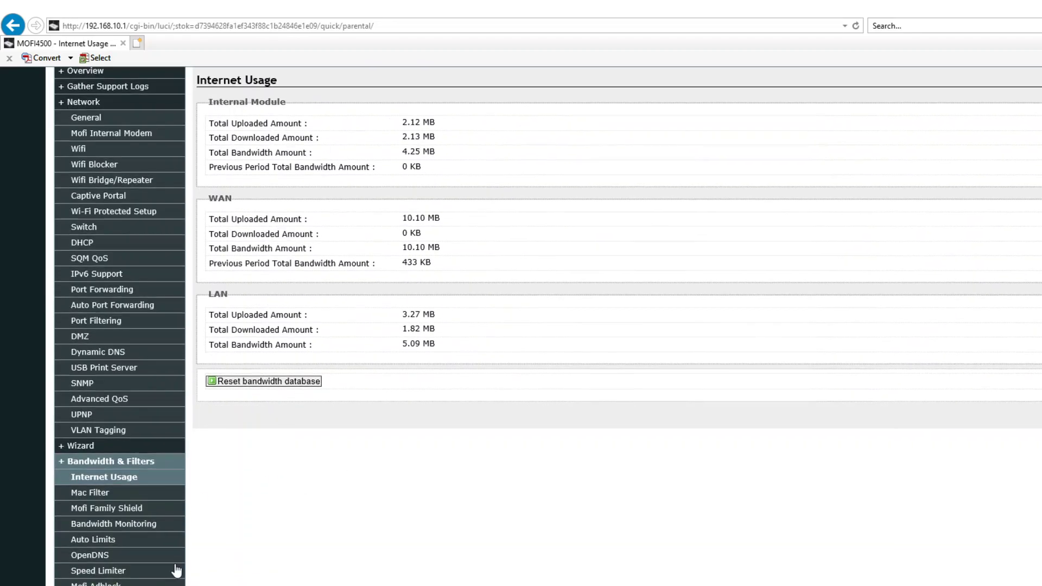
left_click(118, 482)
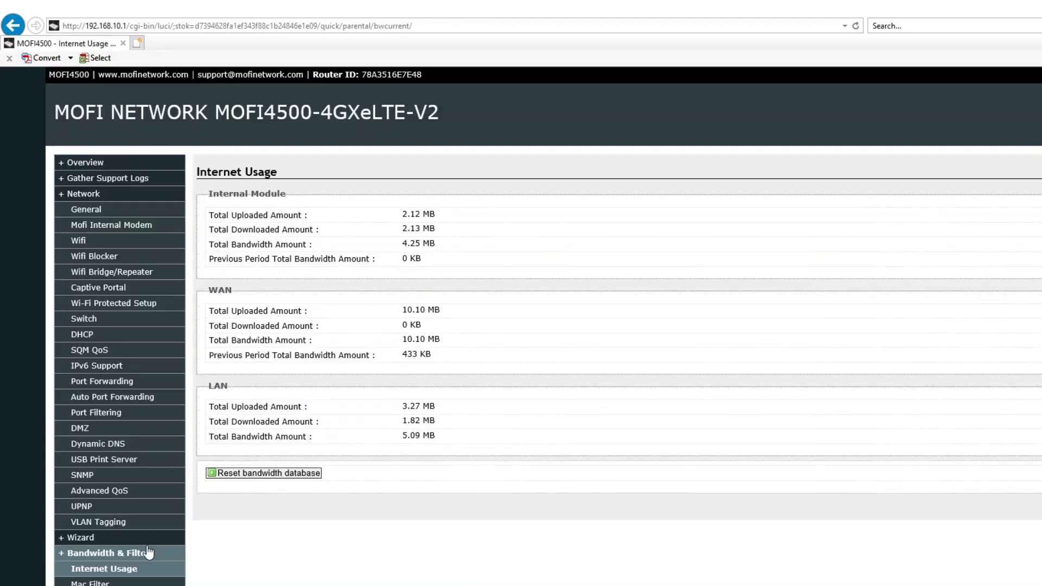
scroll(151, 583, "down", 3)
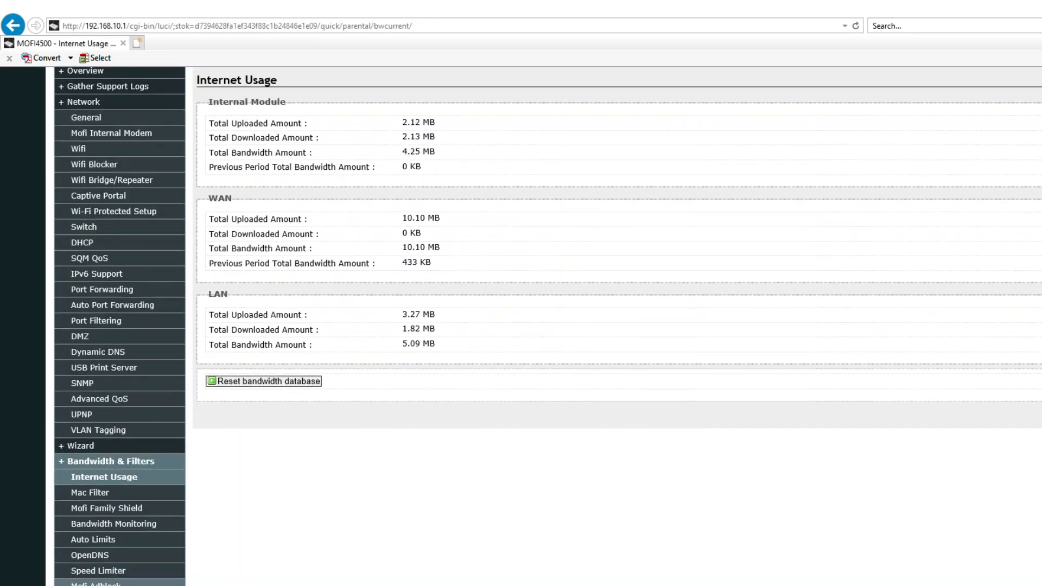
left_click(152, 525)
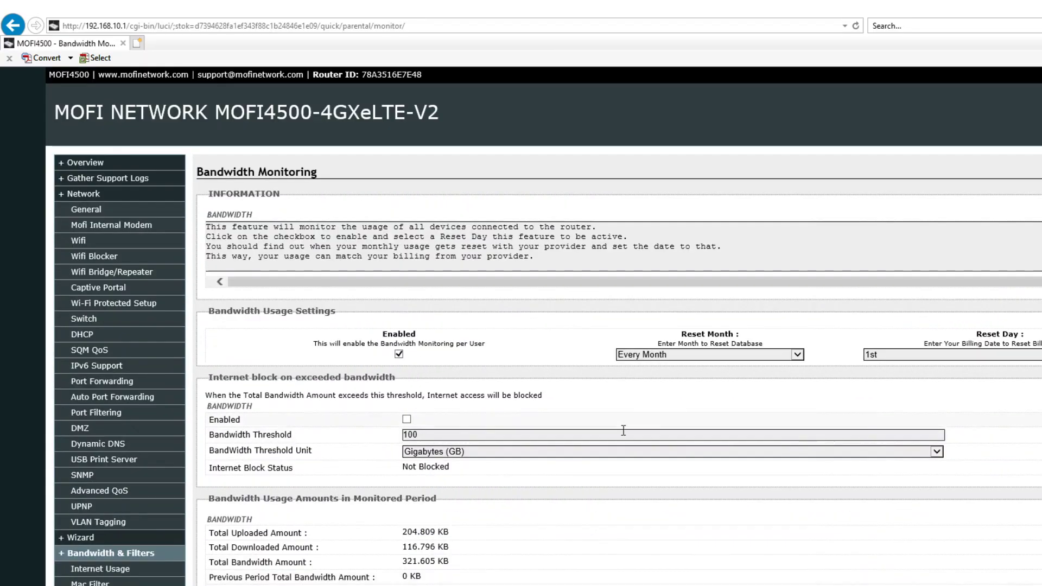
scroll(447, 348, "down", 8)
left_click(445, 340)
scroll(523, 441, "down", 2)
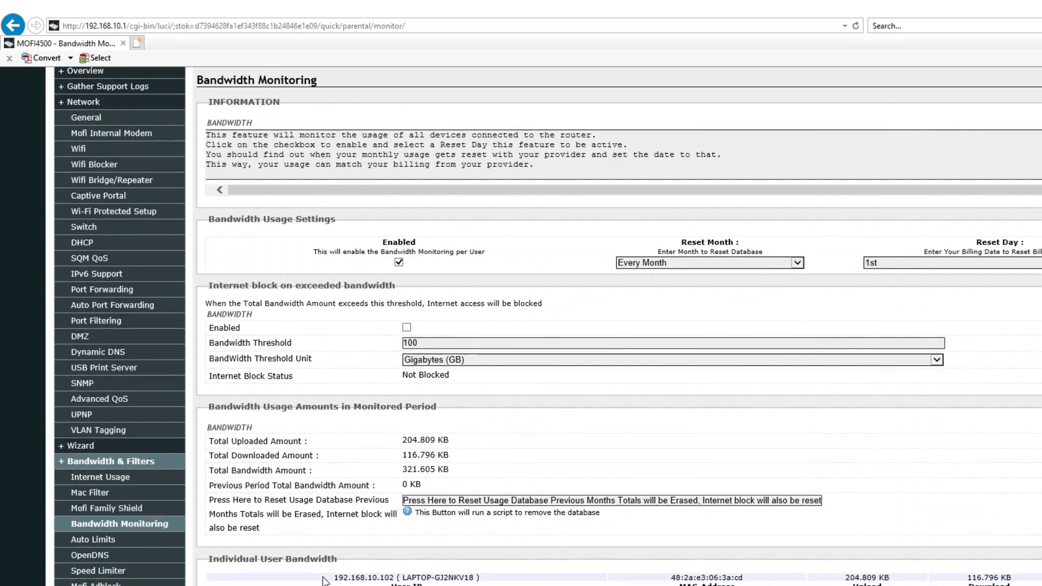
left_click_drag(334, 577, 1016, 582)
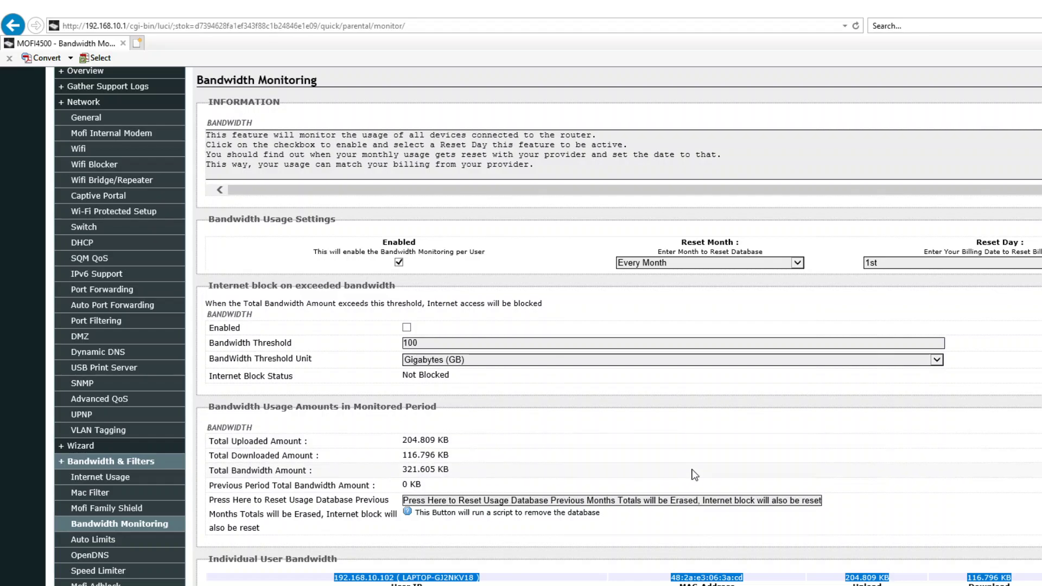
scroll(694, 461, "up", 3)
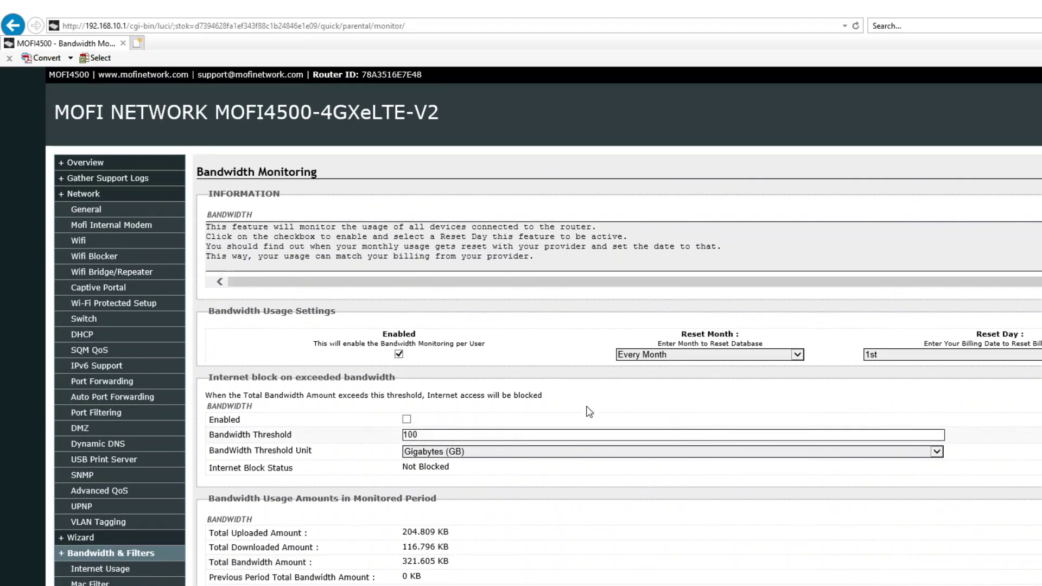
left_click(796, 354)
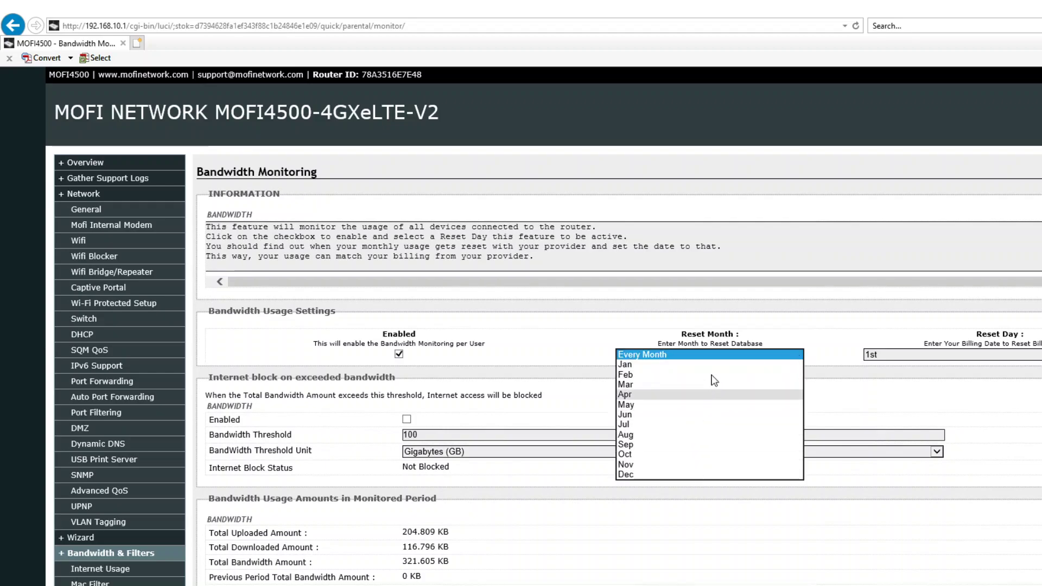
left_click(759, 341)
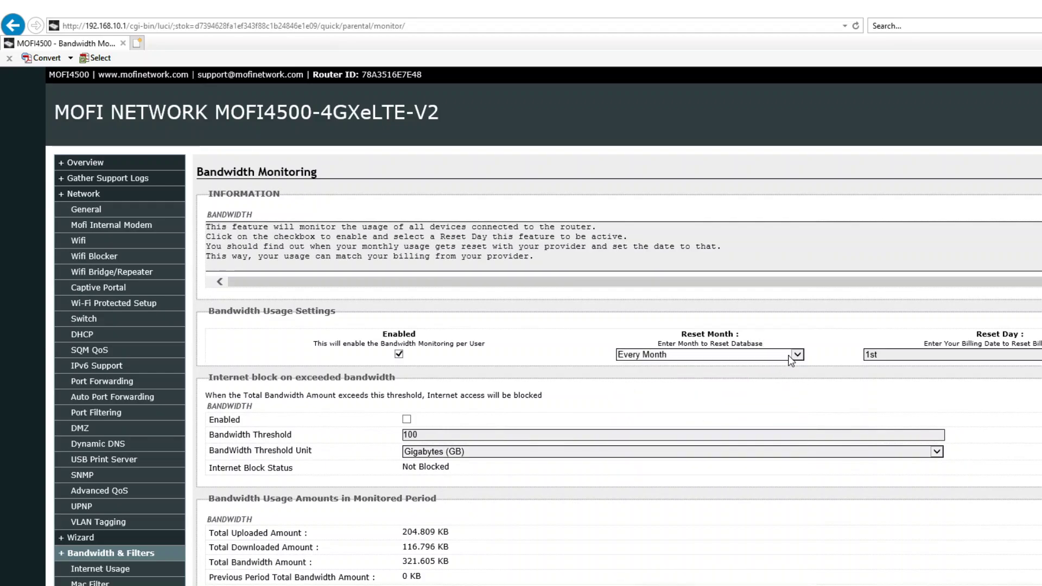
left_click(896, 356)
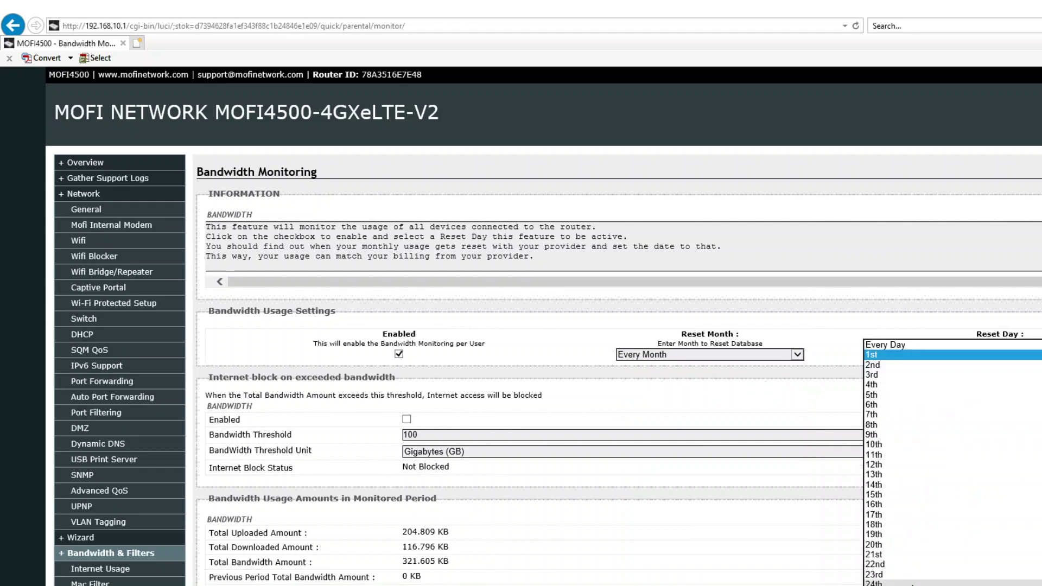
scroll(912, 578, "down", 1)
scroll(918, 570, "up", 1)
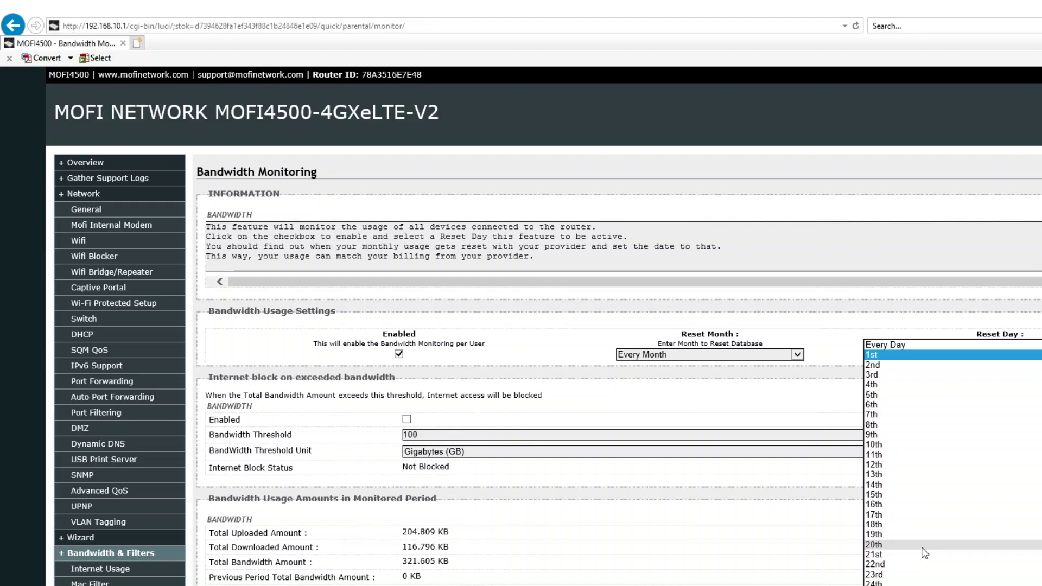
left_click(874, 356)
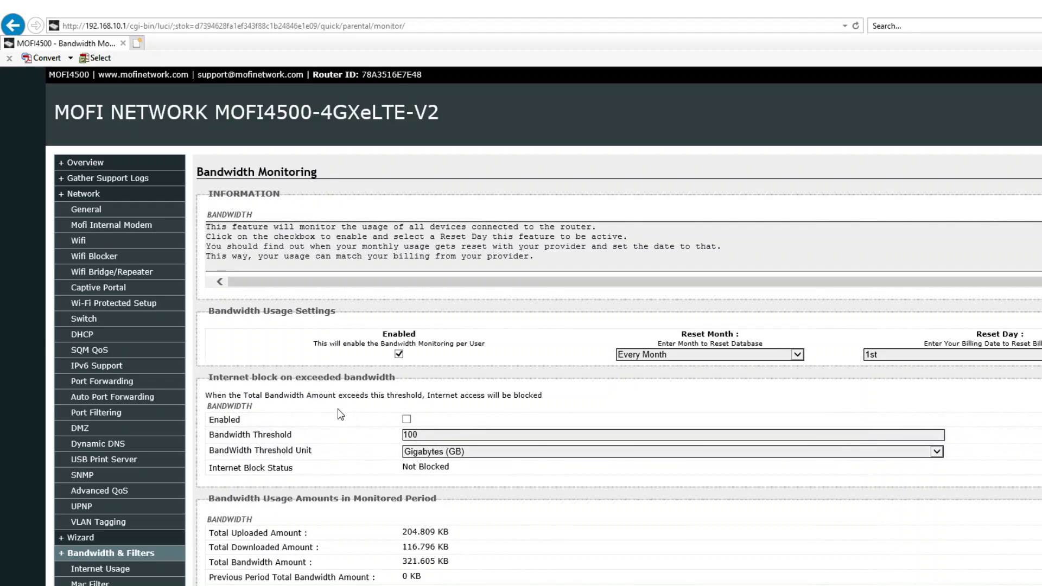
- Uncheck Enabled for Internet block on exceeded bandwidth, keeping the threshold at 100 GB
left_click(406, 420)
scroll(451, 513, "down", 5)
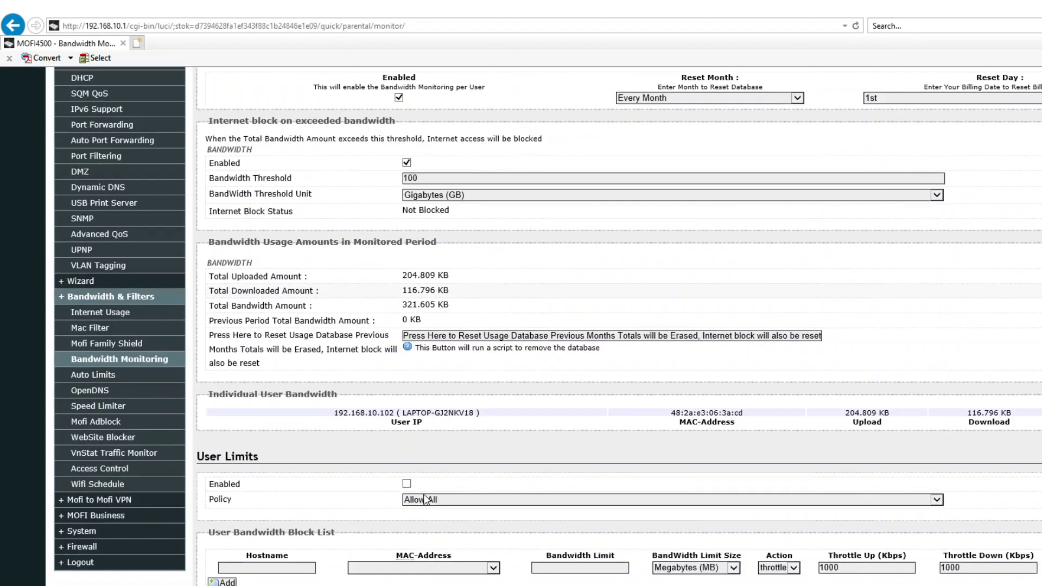
scroll(423, 495, "up", 4)
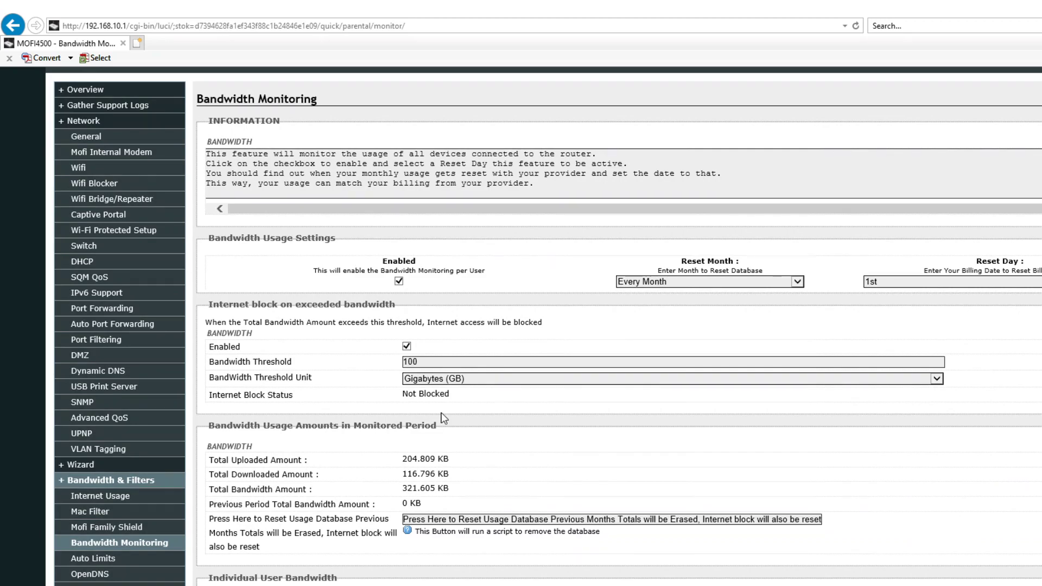
left_click(448, 363)
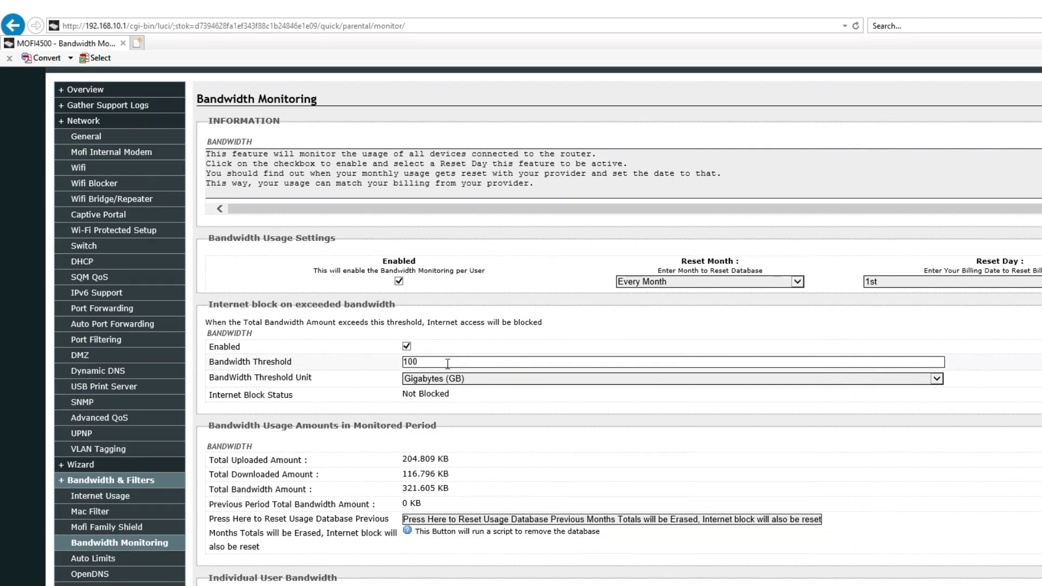
key("shift+Tab")
key("space")
key("Tab")
left_click(461, 348)
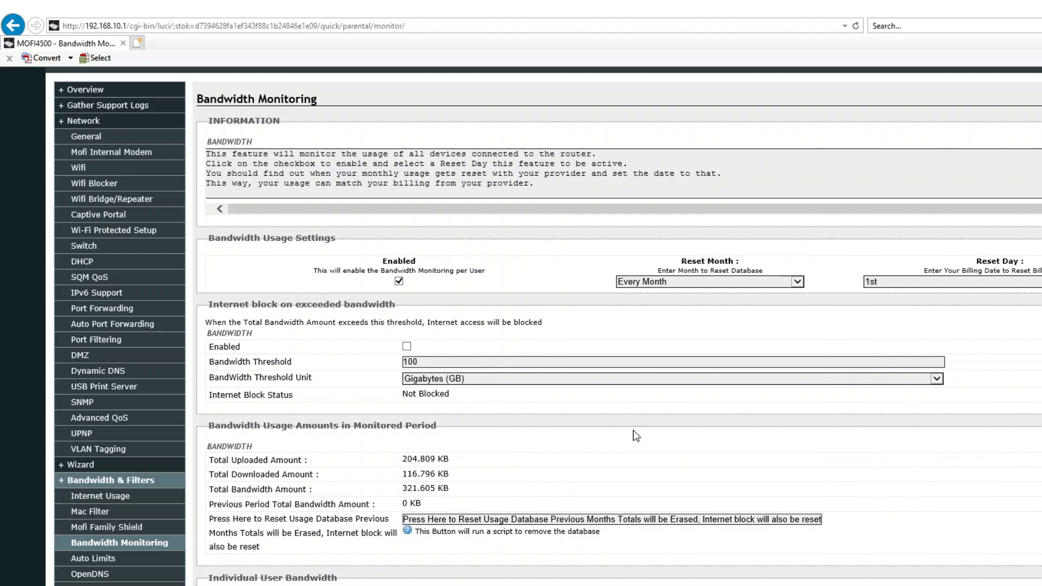
scroll(634, 435, "down", 3)
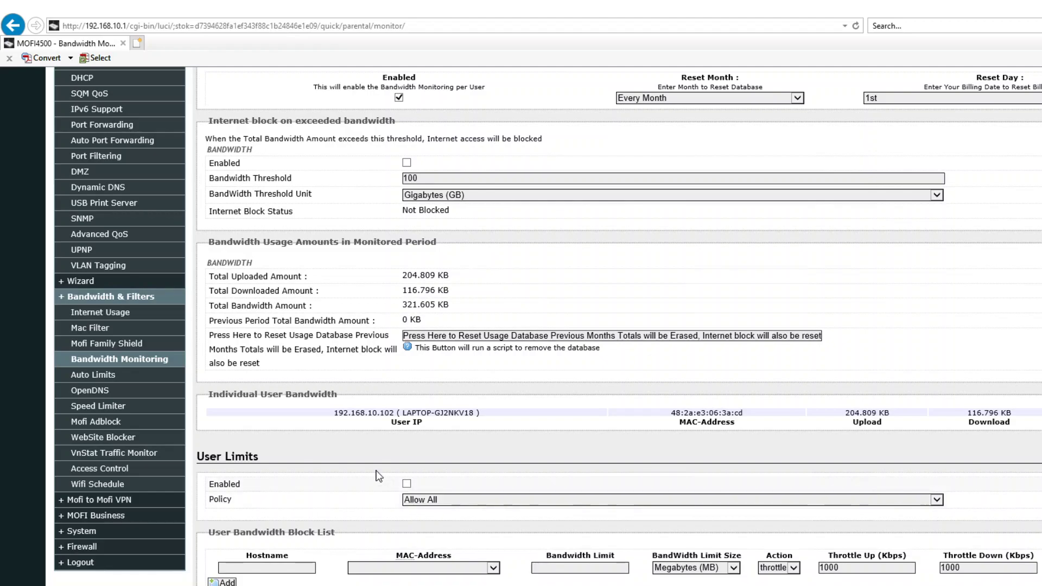
- Tick Enabled under User Limits and keep the Policy at Allow All
left_click(407, 483)
left_click(451, 501)
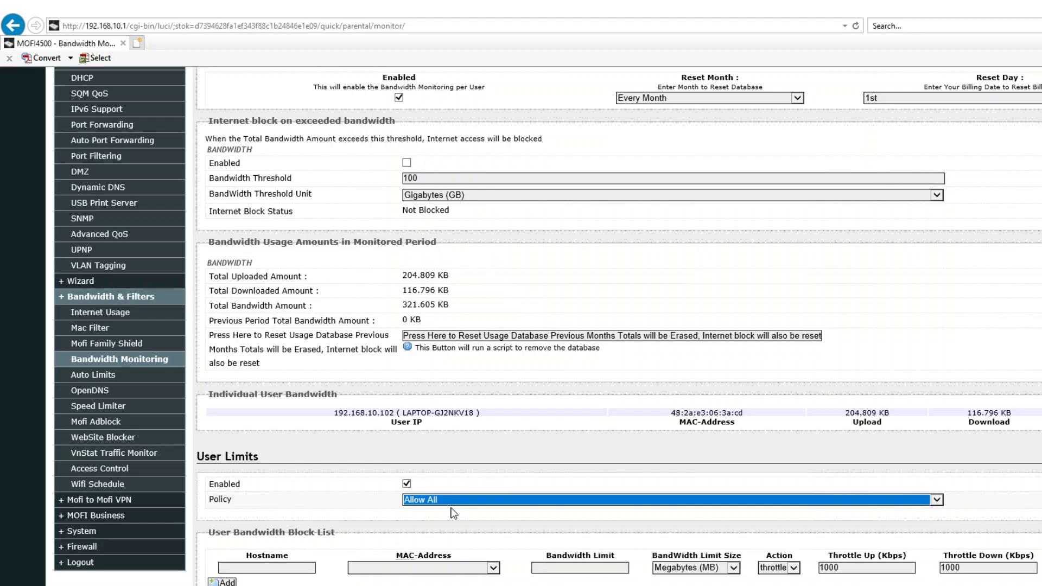
left_click(938, 500)
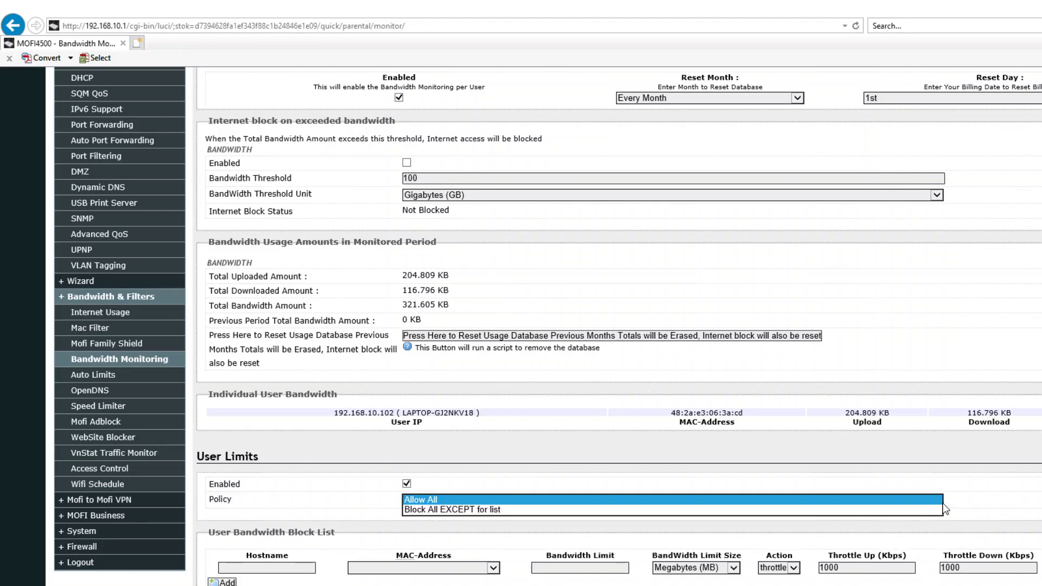
left_click(560, 552)
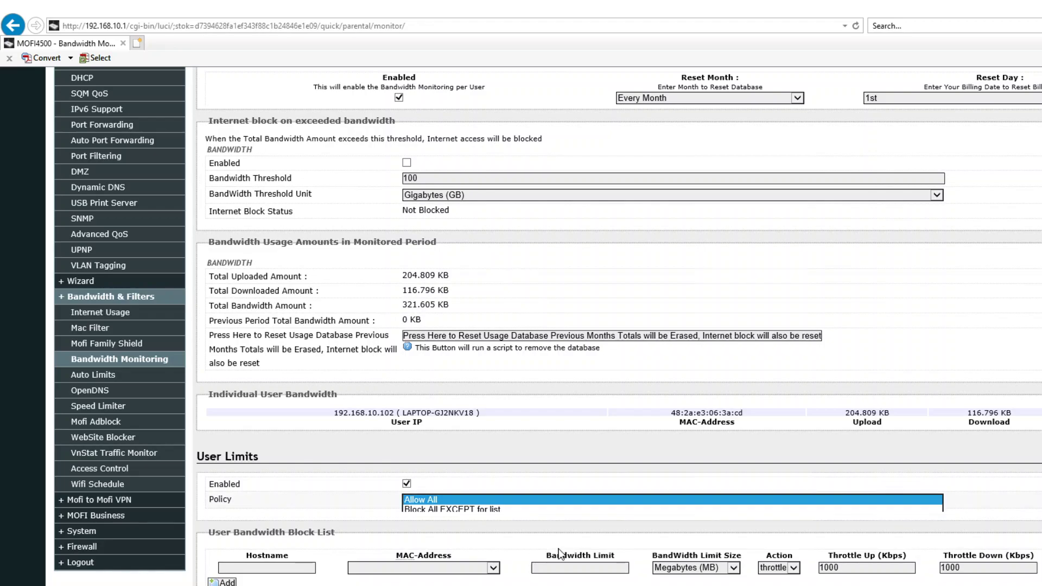
left_click(466, 499)
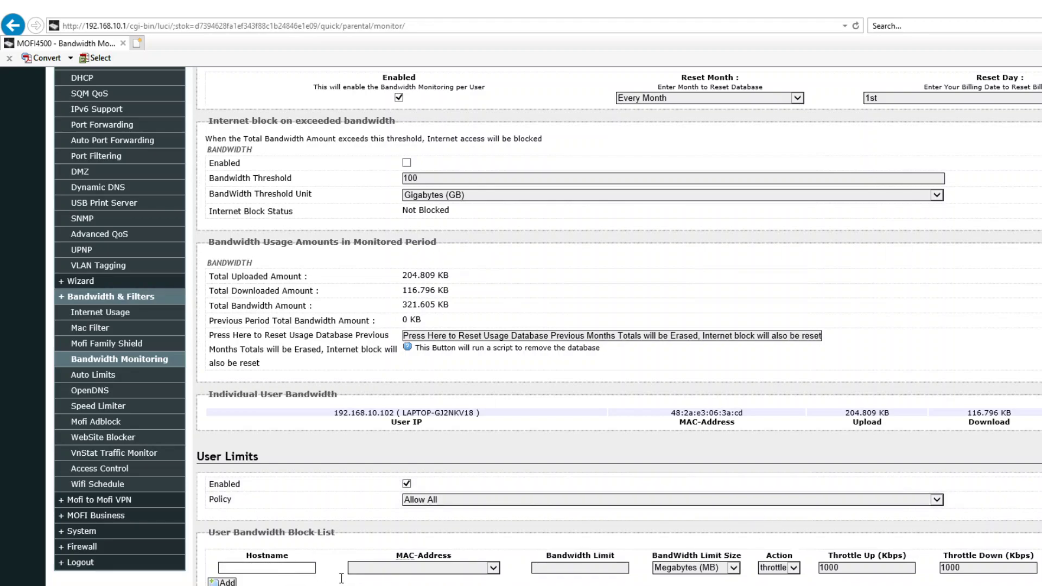
- In the User Bandwidth Block List, select the MAC address of the device at 192.168.10.102
left_click(495, 568)
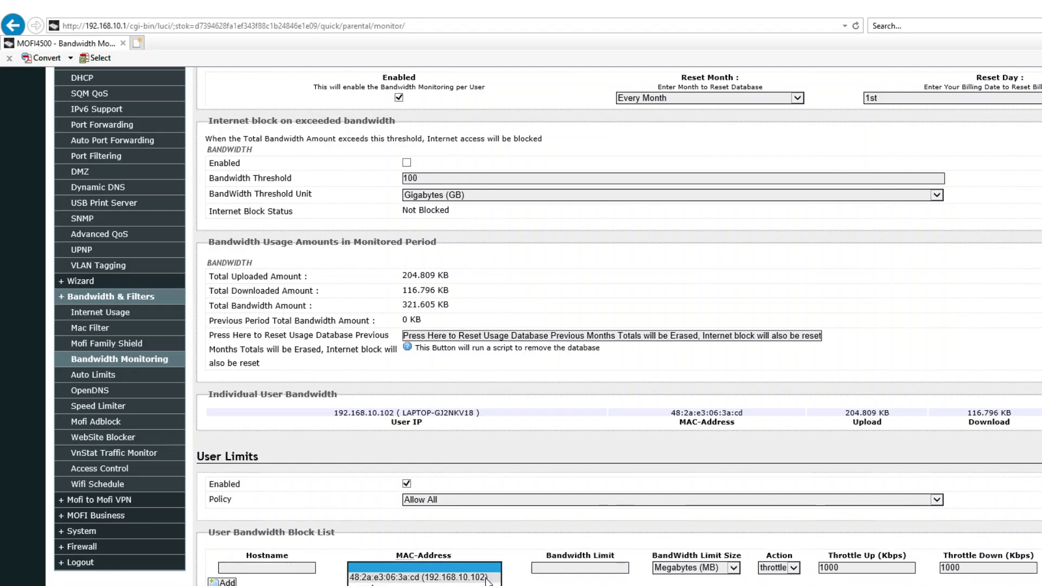
left_click(426, 574)
left_click(495, 568)
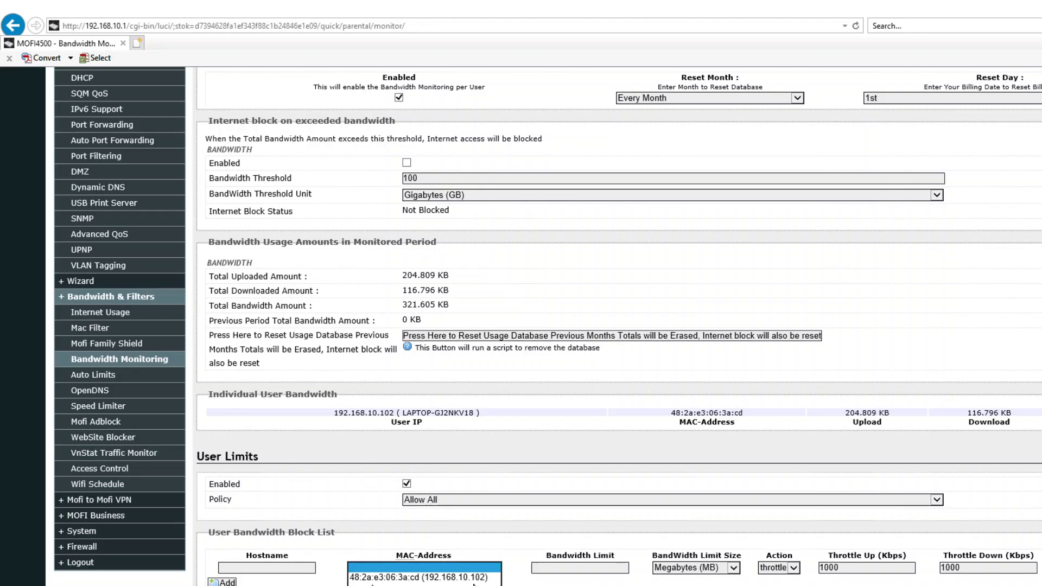
left_click(418, 580)
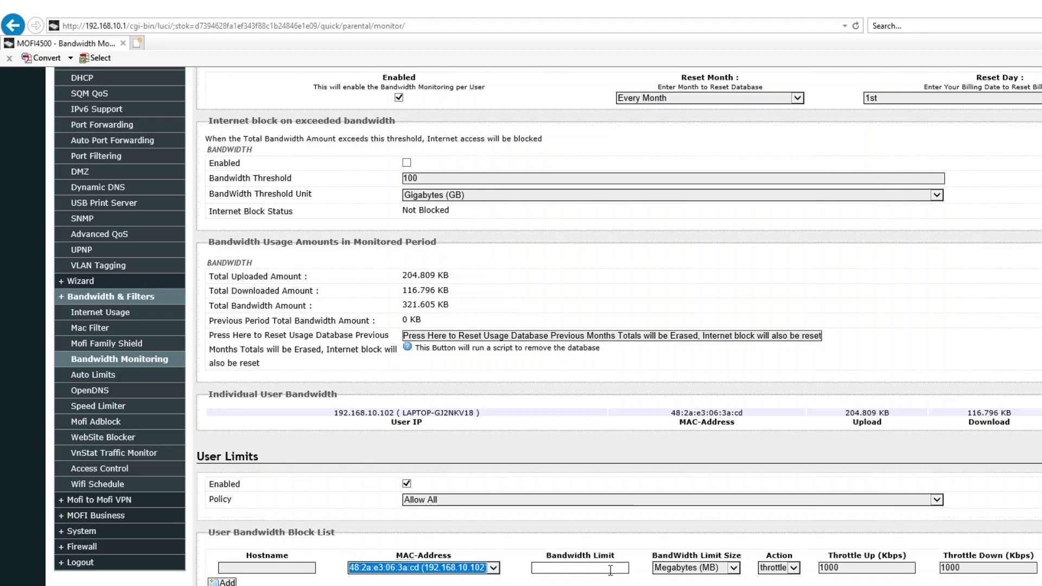
- Set the rule's bandwidth limit to 50 Gigabytes (GB)
left_click(611, 570)
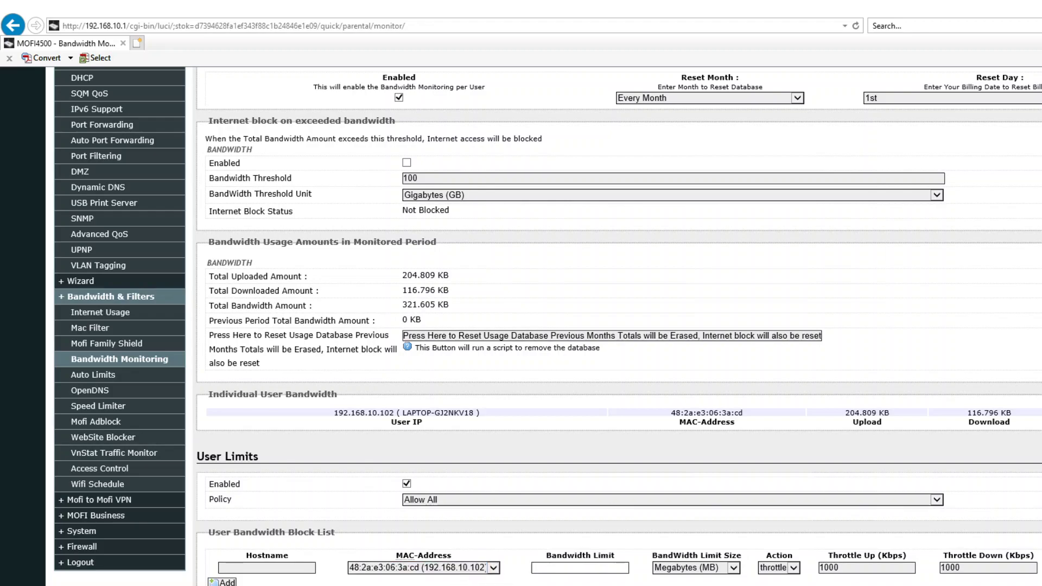
type("5")
left_click(729, 568)
left_click(729, 568)
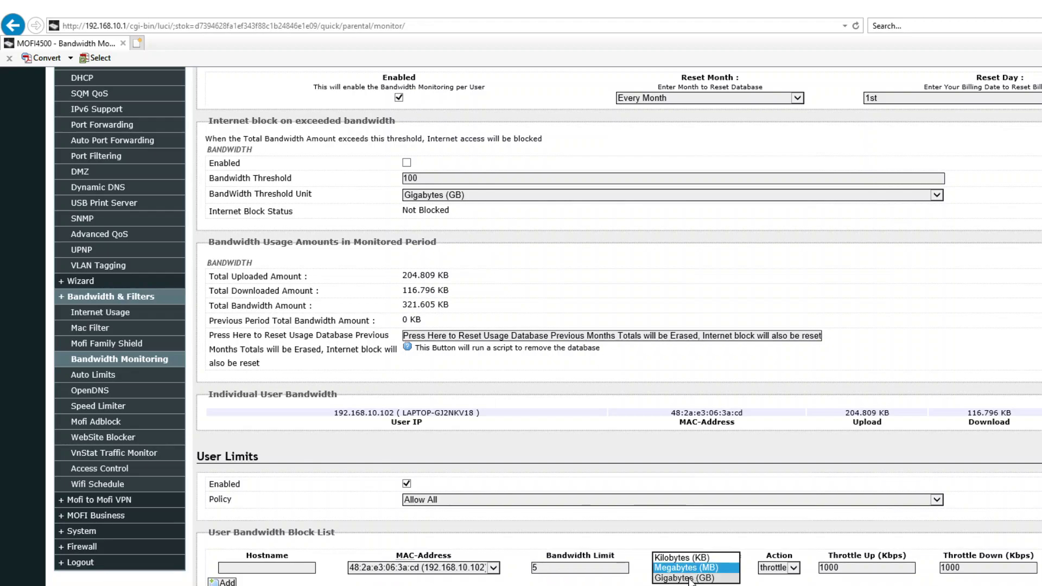
left_click(684, 571)
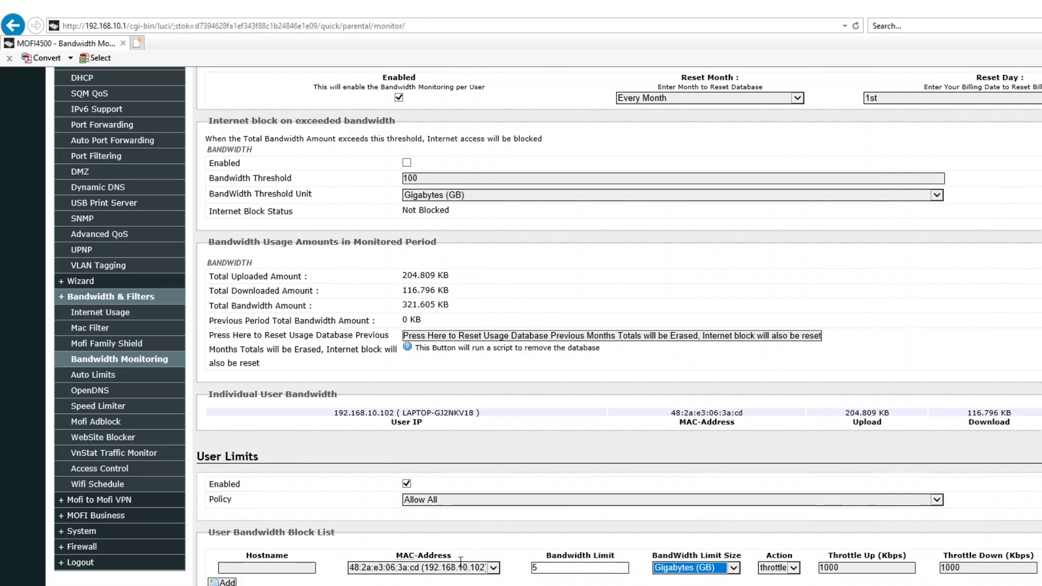
double_click(578, 567)
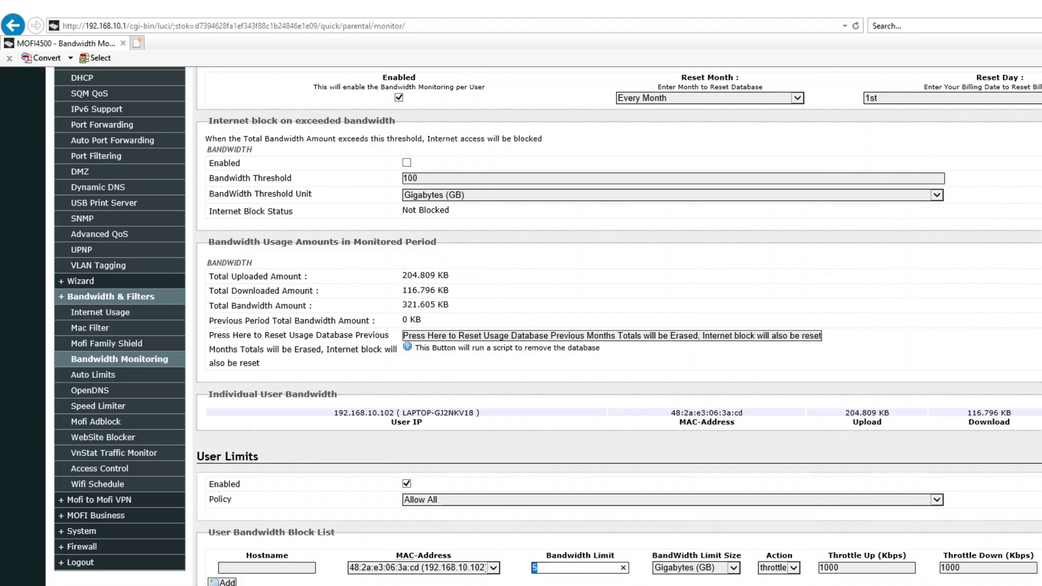
type("50")
- Keep the action at throttle with 2000 Kbps Throttle Up and 2000 Kbps Throttle Down
left_click(794, 570)
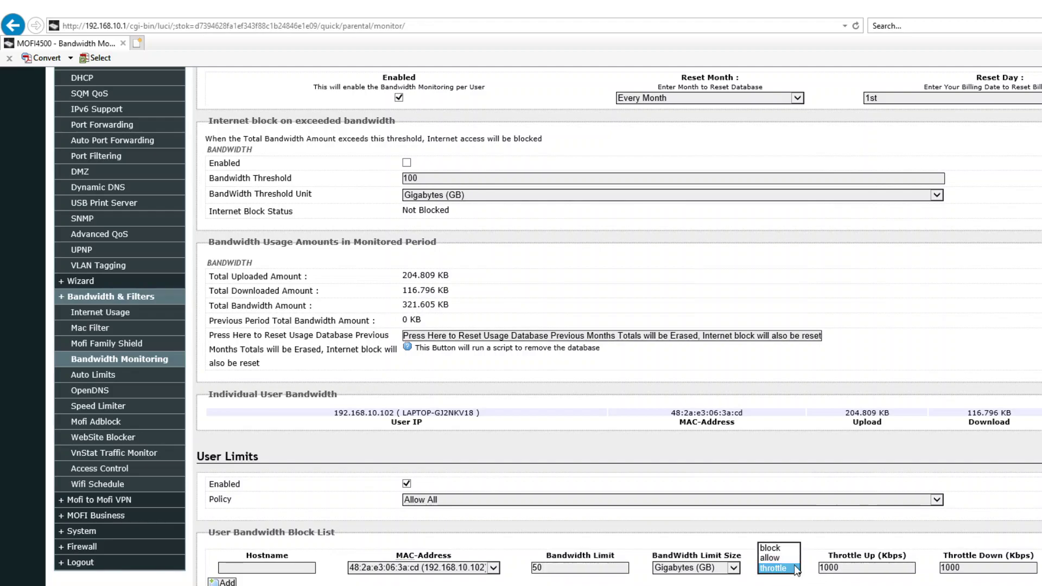
left_click(782, 568)
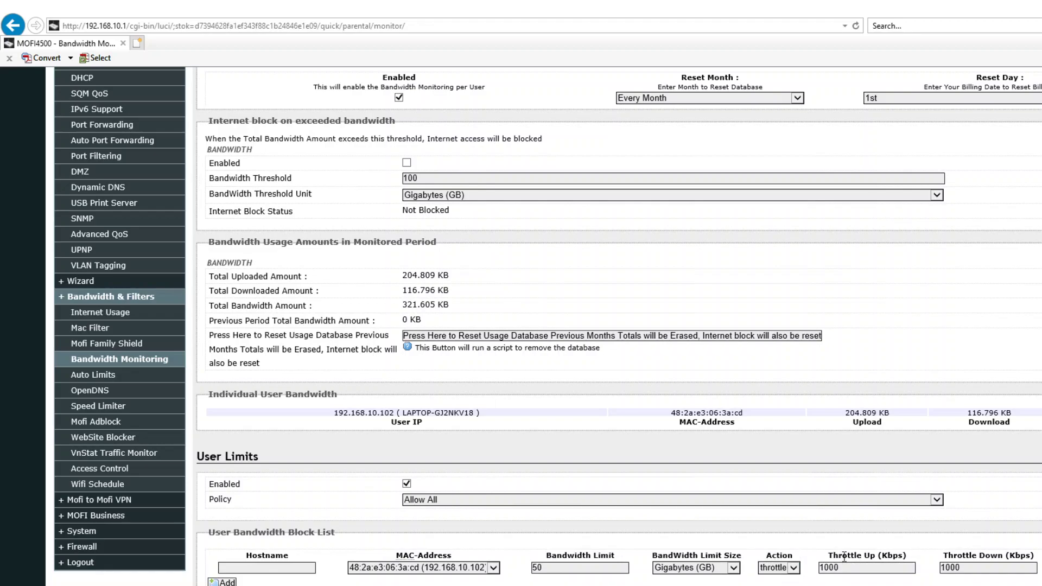
key("Tab")
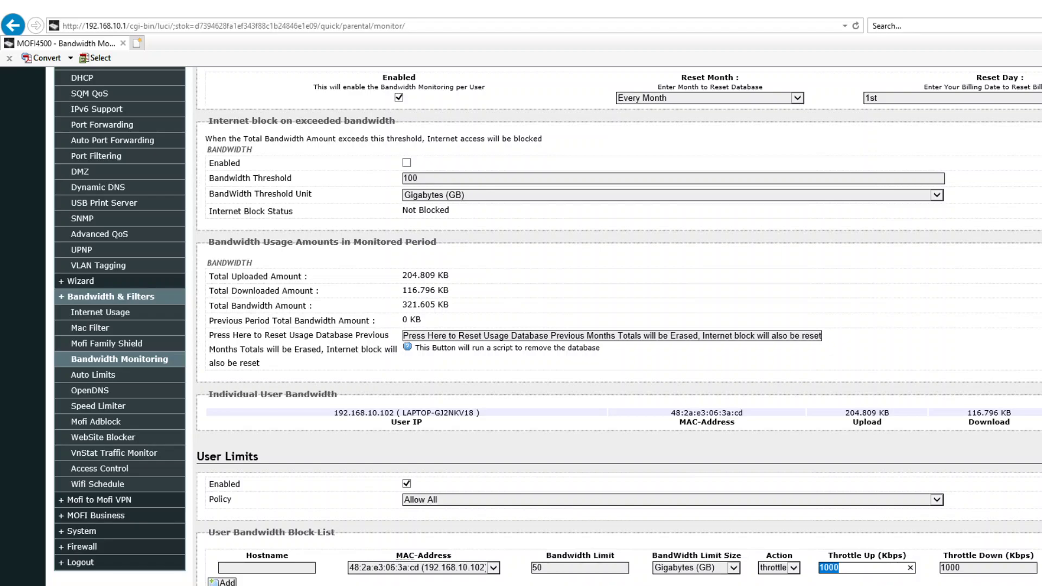
type("2000")
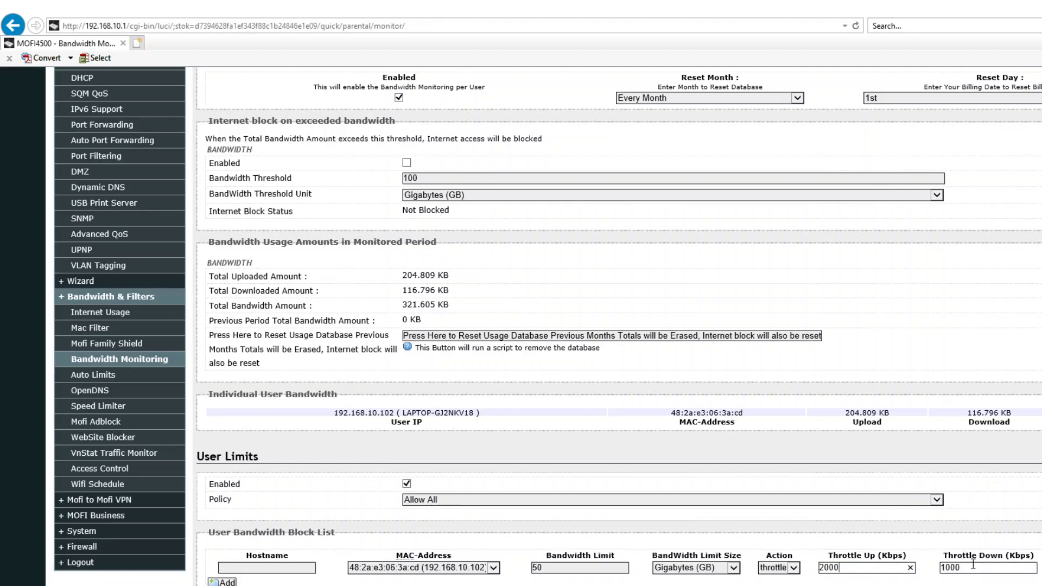
key("Tab")
type("2000")
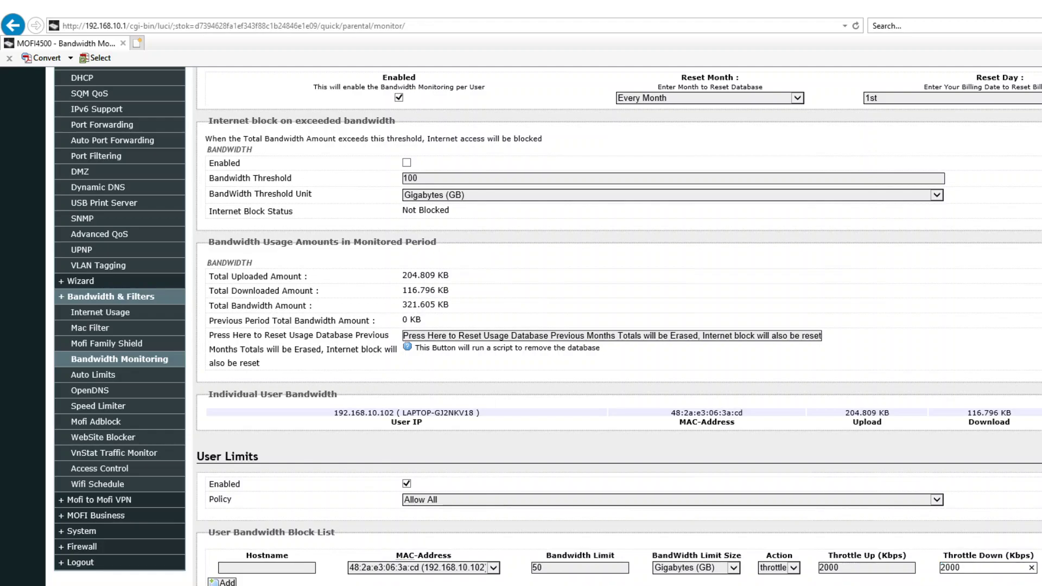
key("Tab")
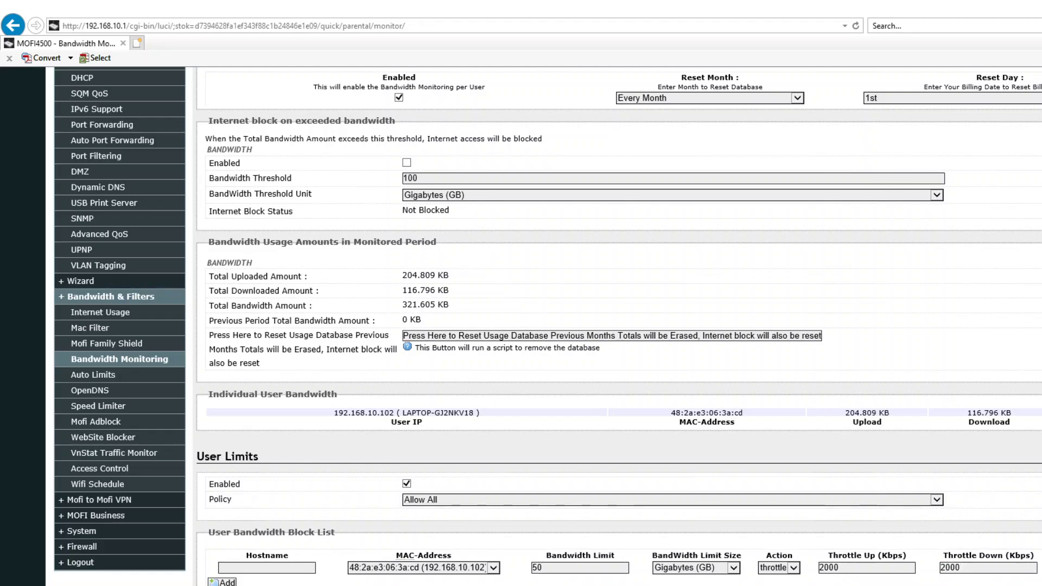